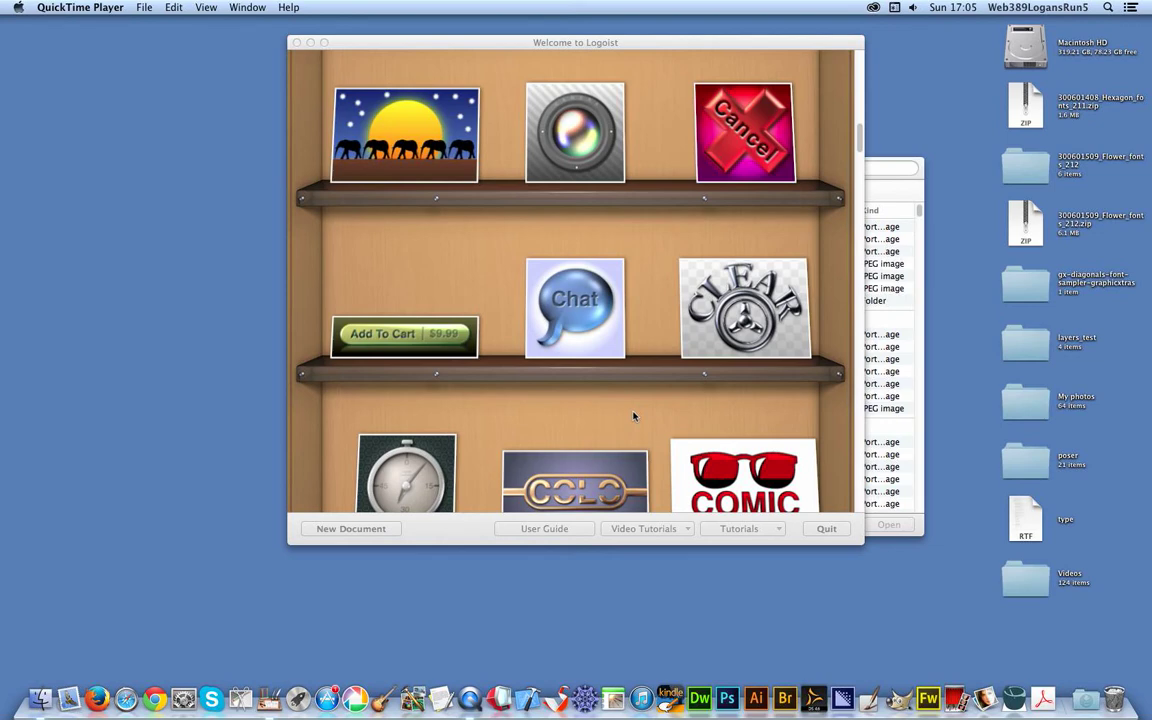
- Bring the Logoist welcome window forward and browse the template shelves
{"action": "left_click", "coordinate": [610, 44]}
{"action": "scroll", "coordinate": [657, 286], "scroll_direction": "down", "scroll_amount": 2}
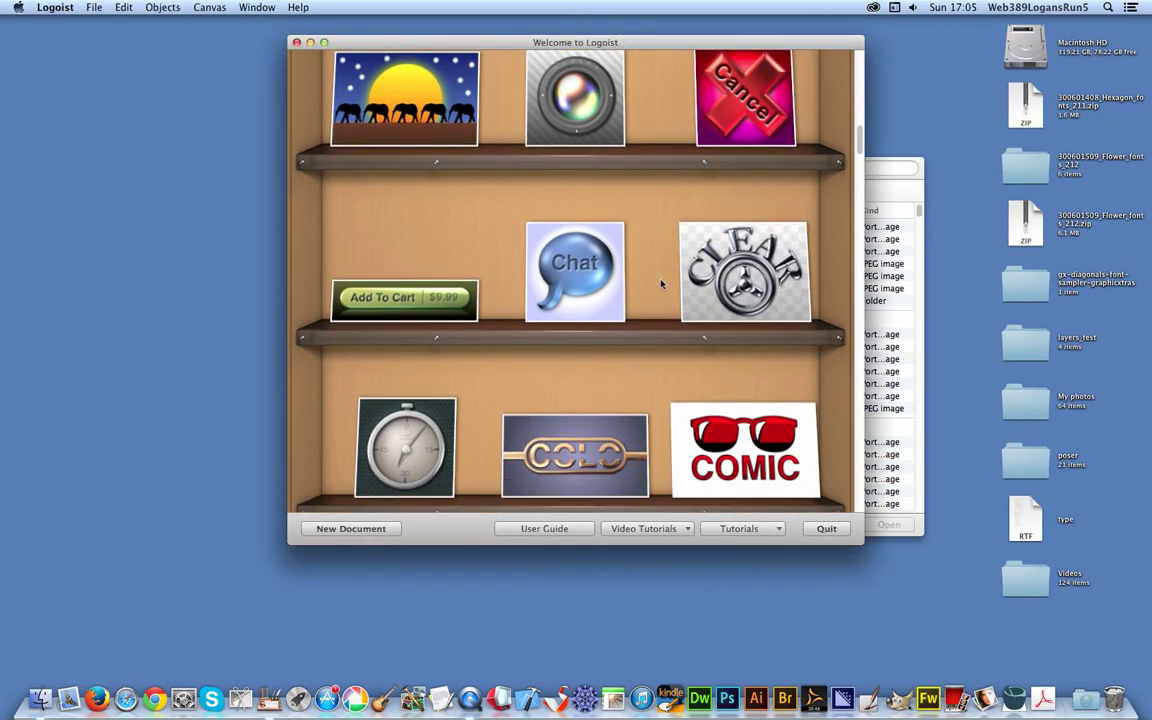
{"action": "scroll", "coordinate": [660, 288], "scroll_direction": "up", "scroll_amount": 2}
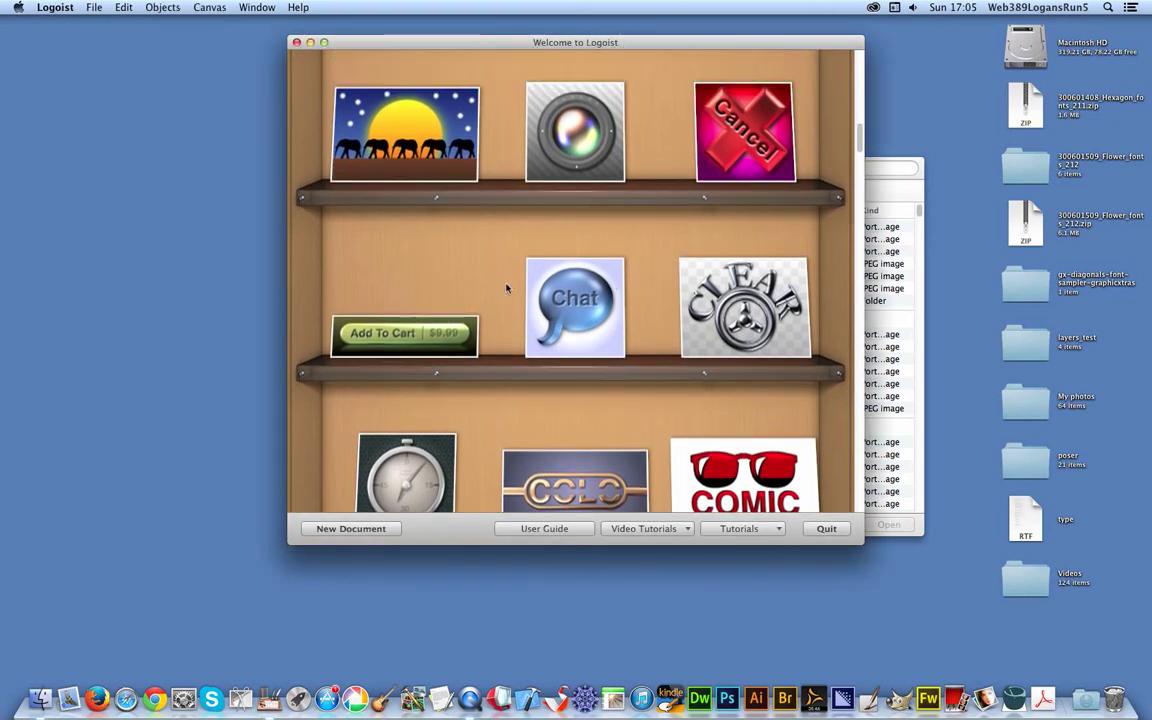
- Pick the camera-lens template to start a new Untitled document
{"action": "left_click", "coordinate": [569, 126]}
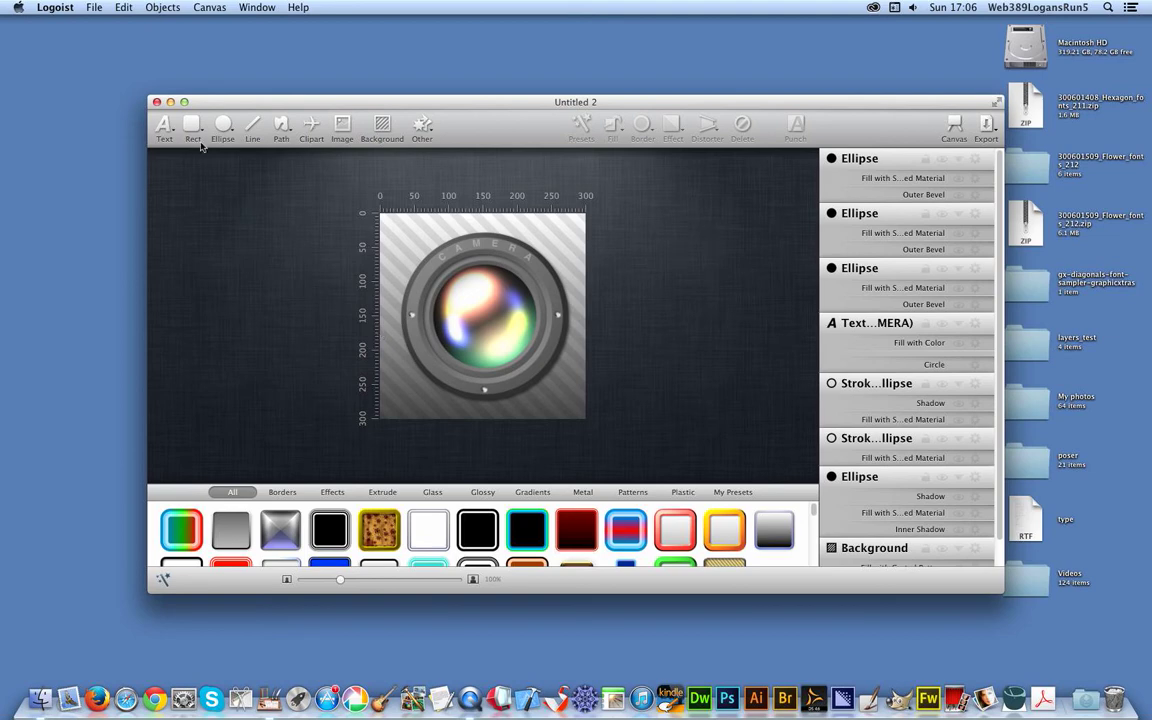
- Add a text layer to the lens and change its wording from 'New Text' to 'A'
{"action": "left_click", "coordinate": [172, 132]}
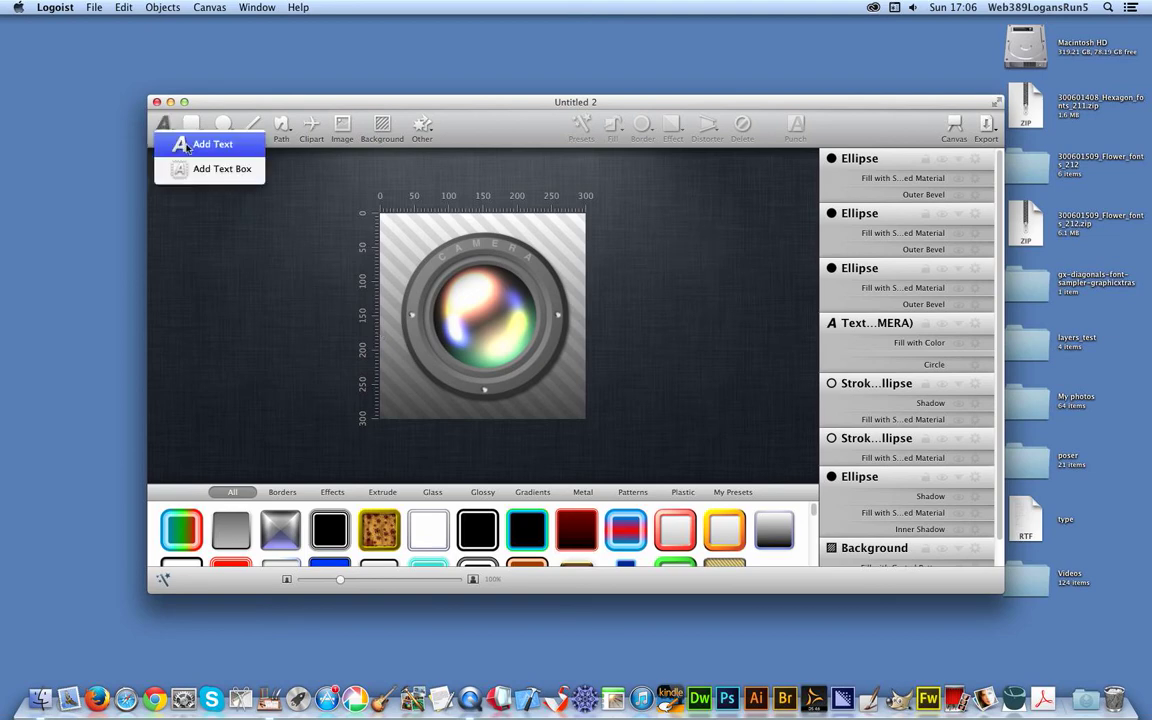
{"action": "left_click", "coordinate": [188, 145]}
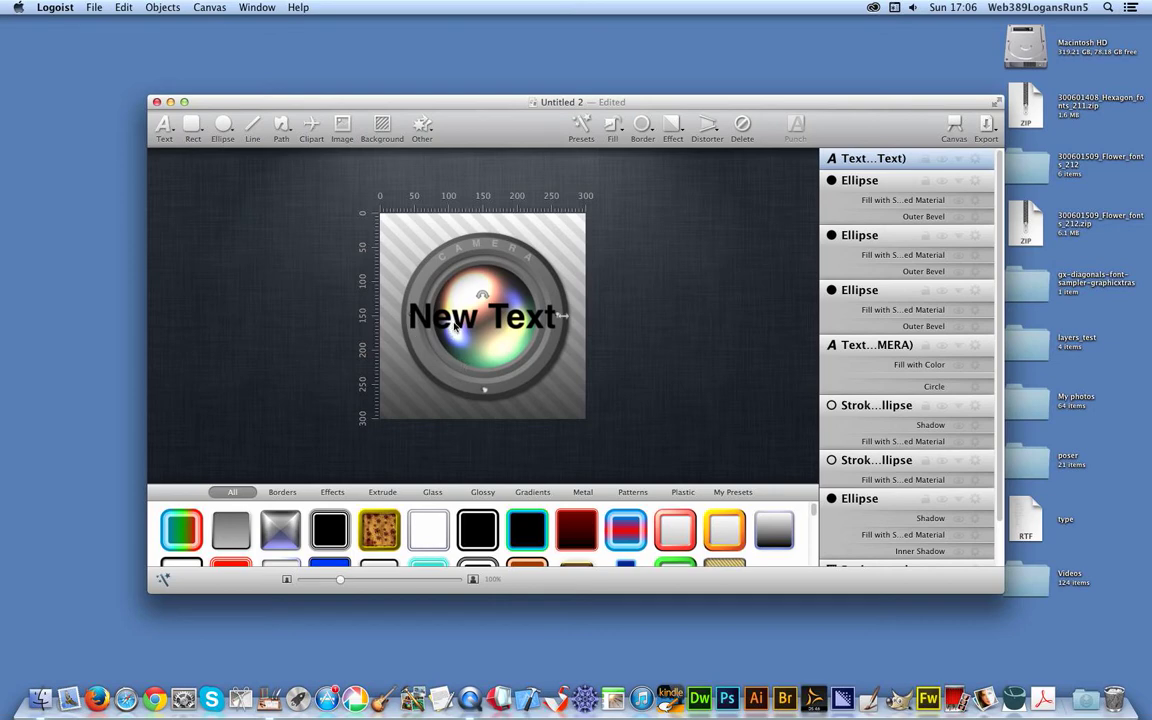
{"action": "double_click", "coordinate": [873, 158]}
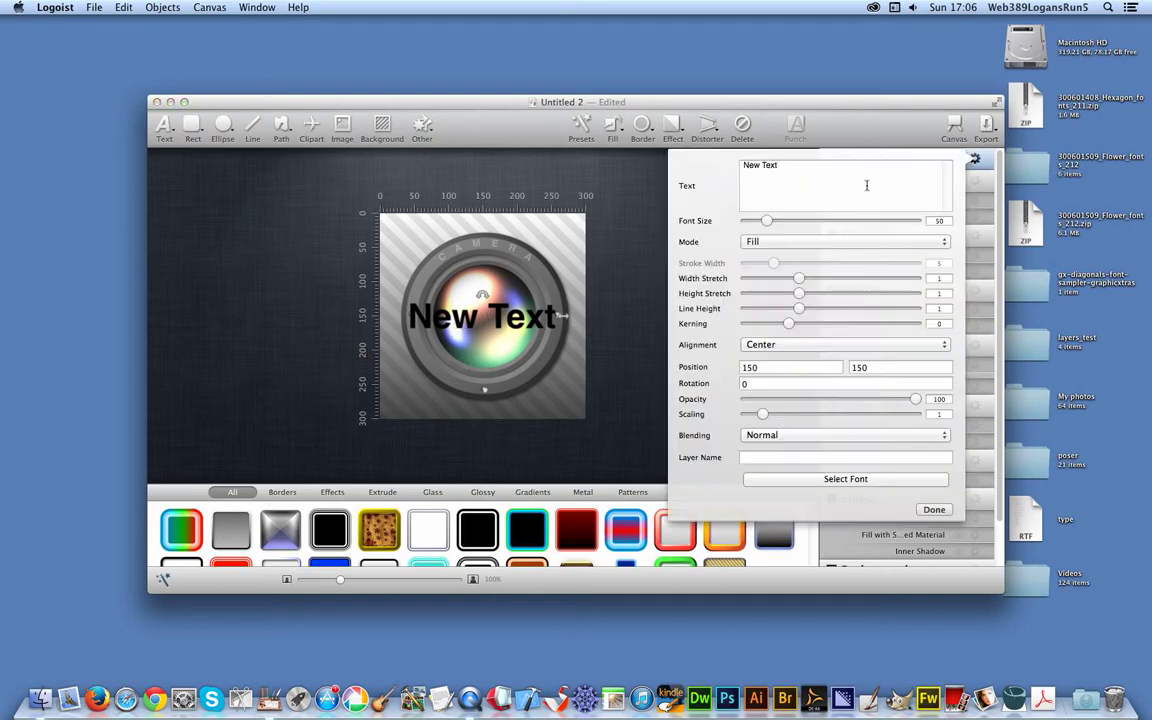
{"action": "triple_click", "coordinate": [753, 172]}
{"action": "type", "text": "A"}
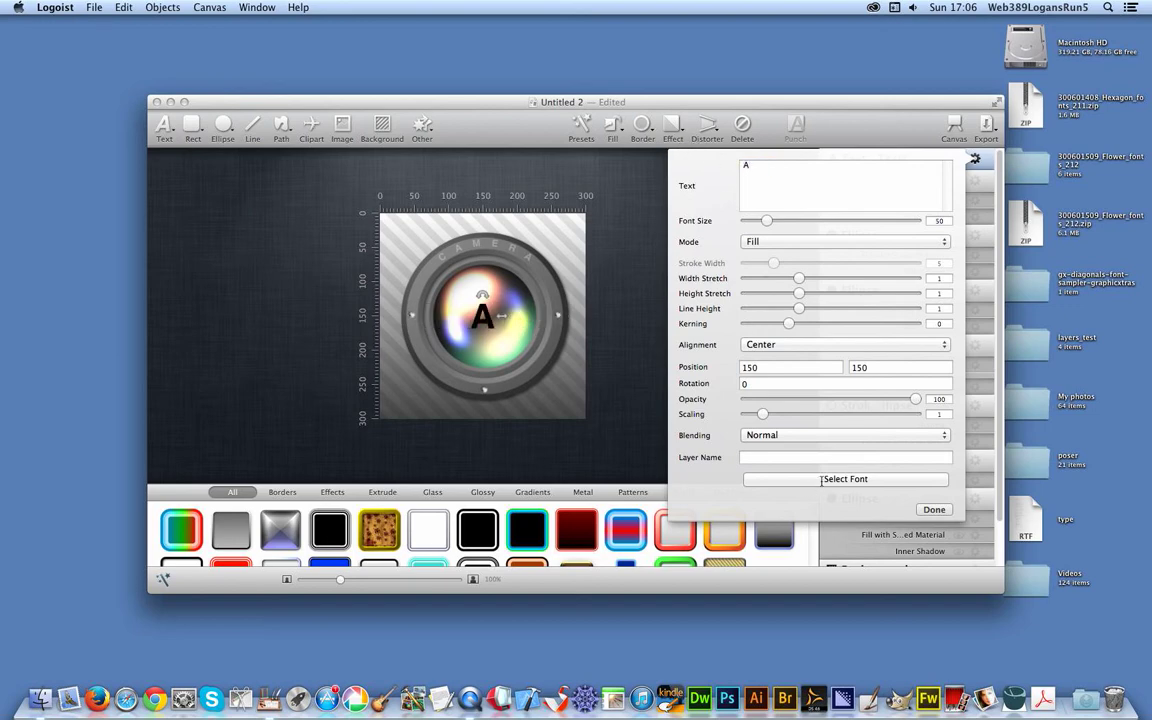
{"action": "key", "text": "Escape"}
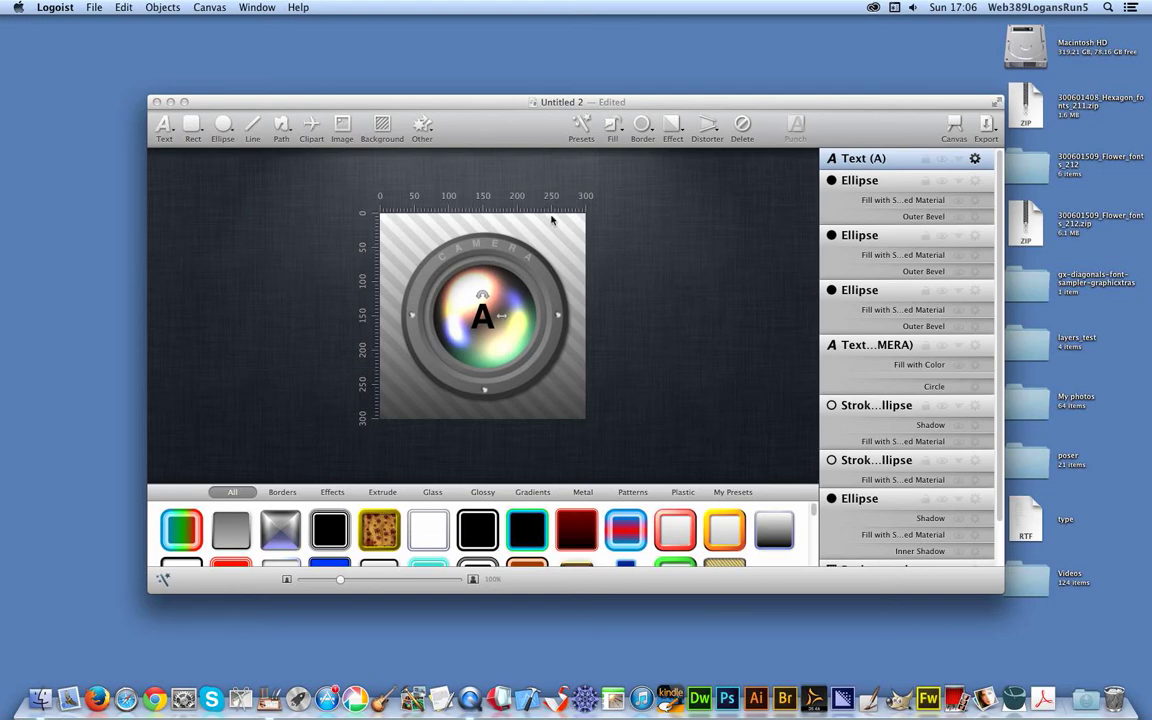
- Apply the GX212_Flowers_Graphicxtras font to the 'A' text
{"action": "key", "text": "super+t"}
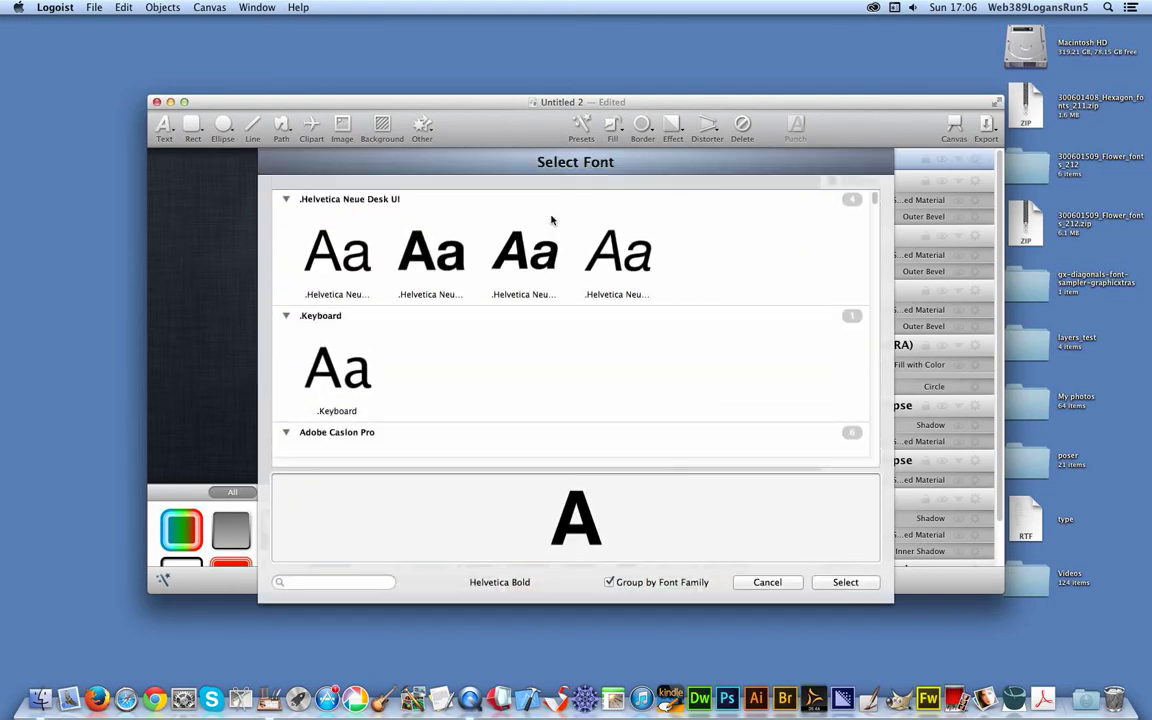
{"action": "scroll", "coordinate": [652, 313], "scroll_direction": "up", "scroll_amount": 10}
{"action": "scroll", "coordinate": [652, 313], "scroll_direction": "up", "scroll_amount": 10}
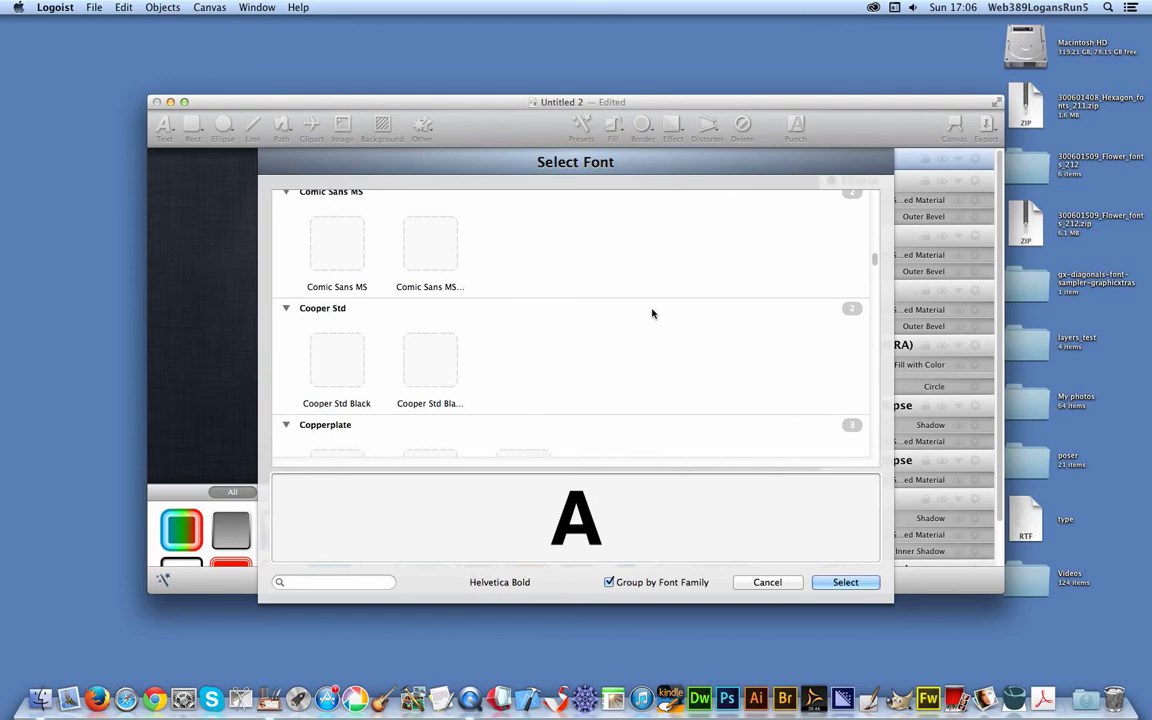
{"action": "scroll", "coordinate": [528, 330], "scroll_direction": "down", "scroll_amount": 5}
{"action": "scroll", "coordinate": [528, 332], "scroll_direction": "down", "scroll_amount": 5}
{"action": "scroll", "coordinate": [528, 332], "scroll_direction": "down", "scroll_amount": 5}
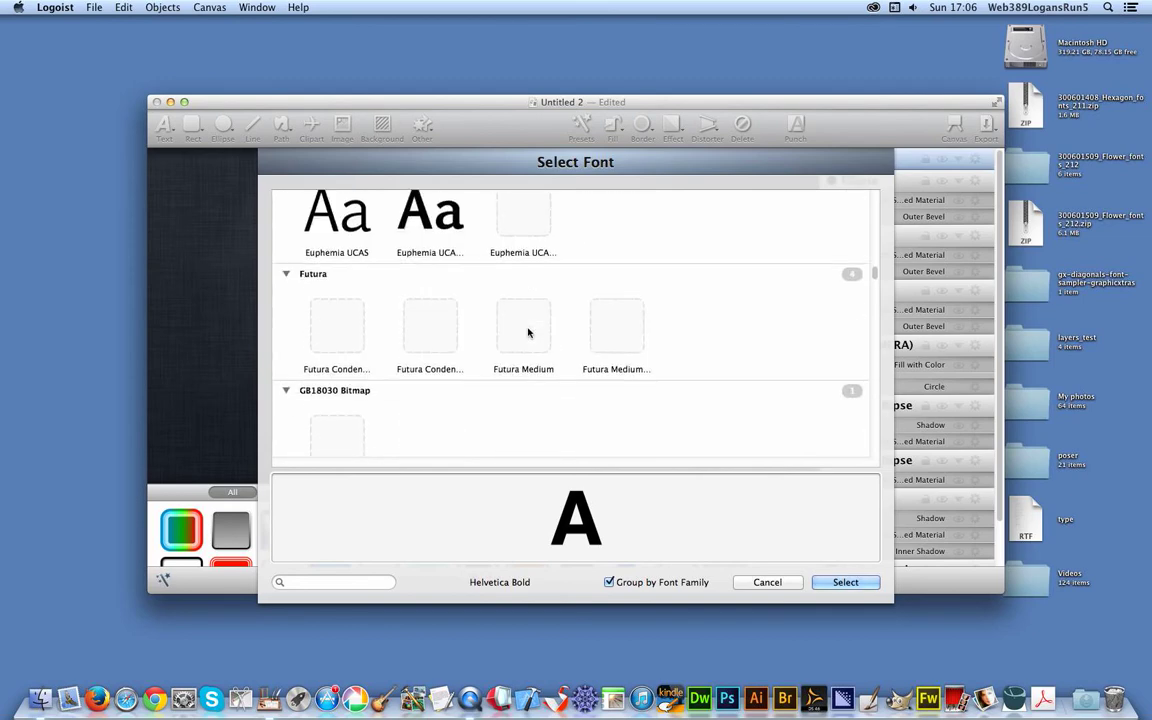
{"action": "scroll", "coordinate": [528, 332], "scroll_direction": "down", "scroll_amount": 5}
{"action": "scroll", "coordinate": [528, 332], "scroll_direction": "up", "scroll_amount": 1}
{"action": "scroll", "coordinate": [528, 332], "scroll_direction": "up", "scroll_amount": 1}
{"action": "scroll", "coordinate": [528, 332], "scroll_direction": "up", "scroll_amount": 1}
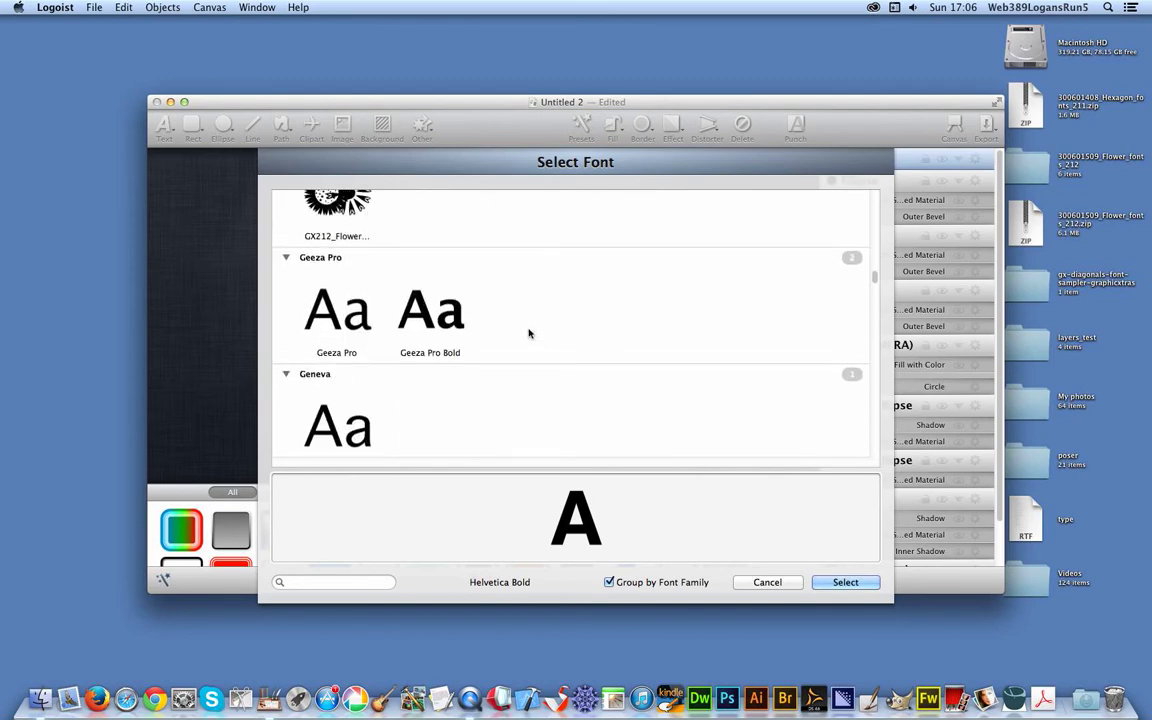
{"action": "scroll", "coordinate": [528, 332], "scroll_direction": "up", "scroll_amount": 1}
{"action": "left_click", "coordinate": [337, 212]}
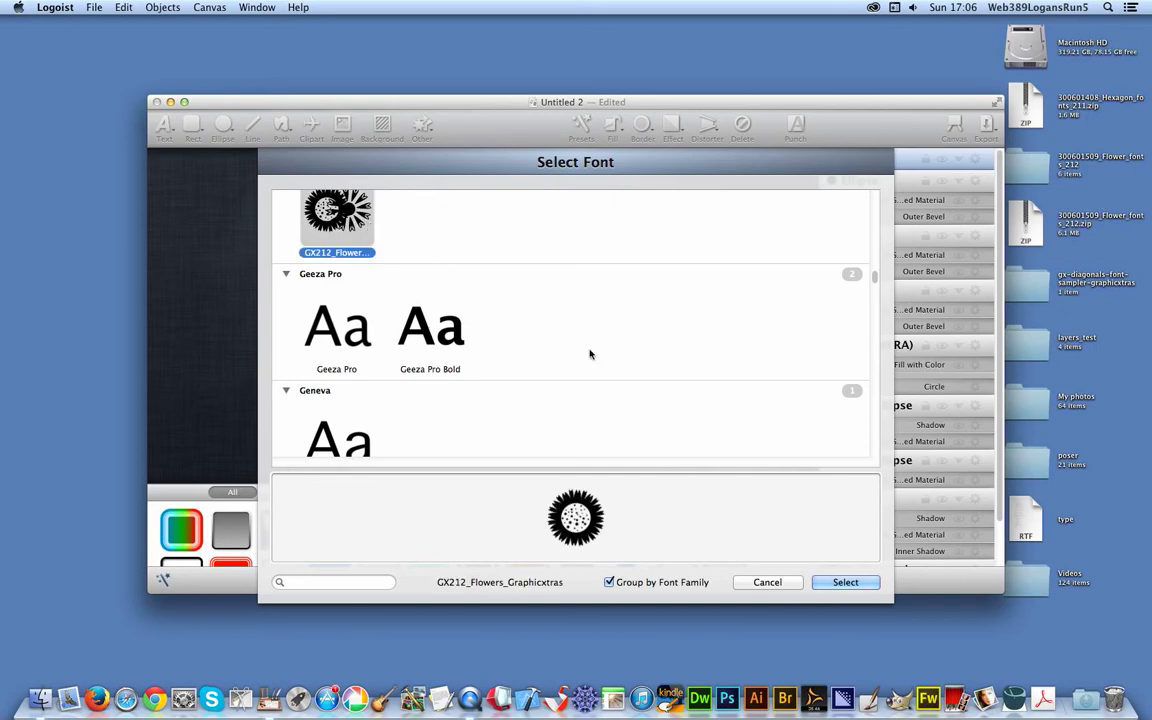
{"action": "left_click", "coordinate": [846, 582]}
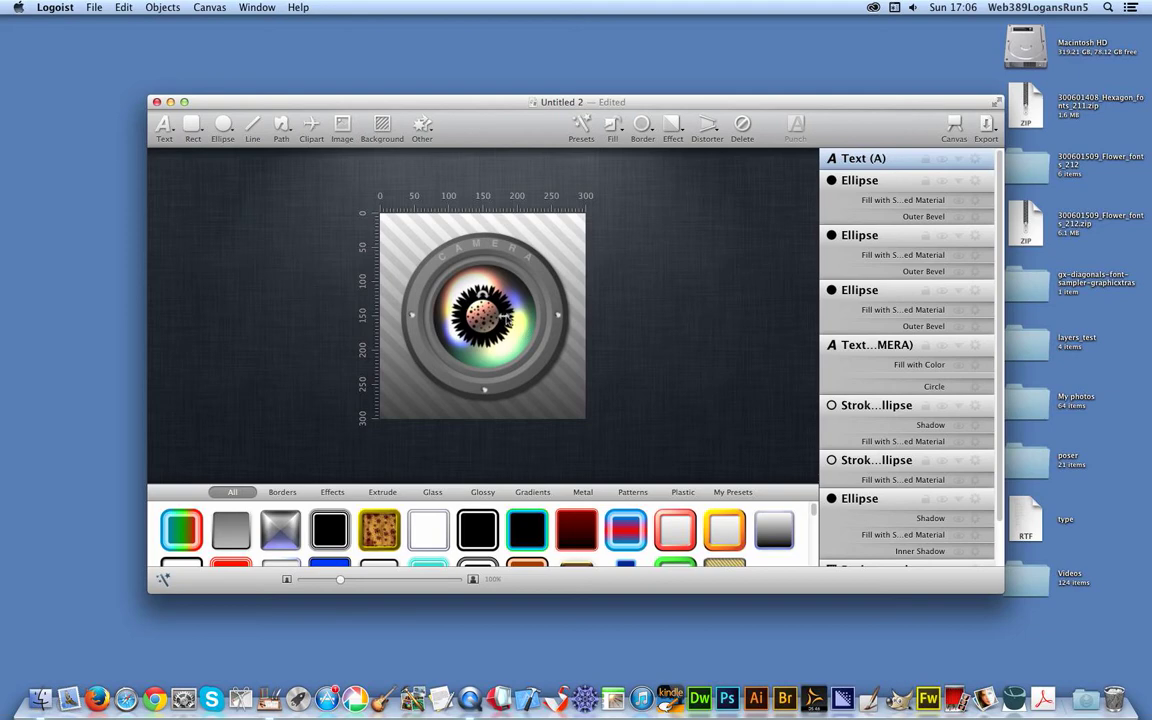
- Enlarge the flower glyph over the lens and set its text to 'M' after trying B, - and K
{"action": "left_click_drag", "start_coordinate": [508, 320], "coordinate": [533, 328]}
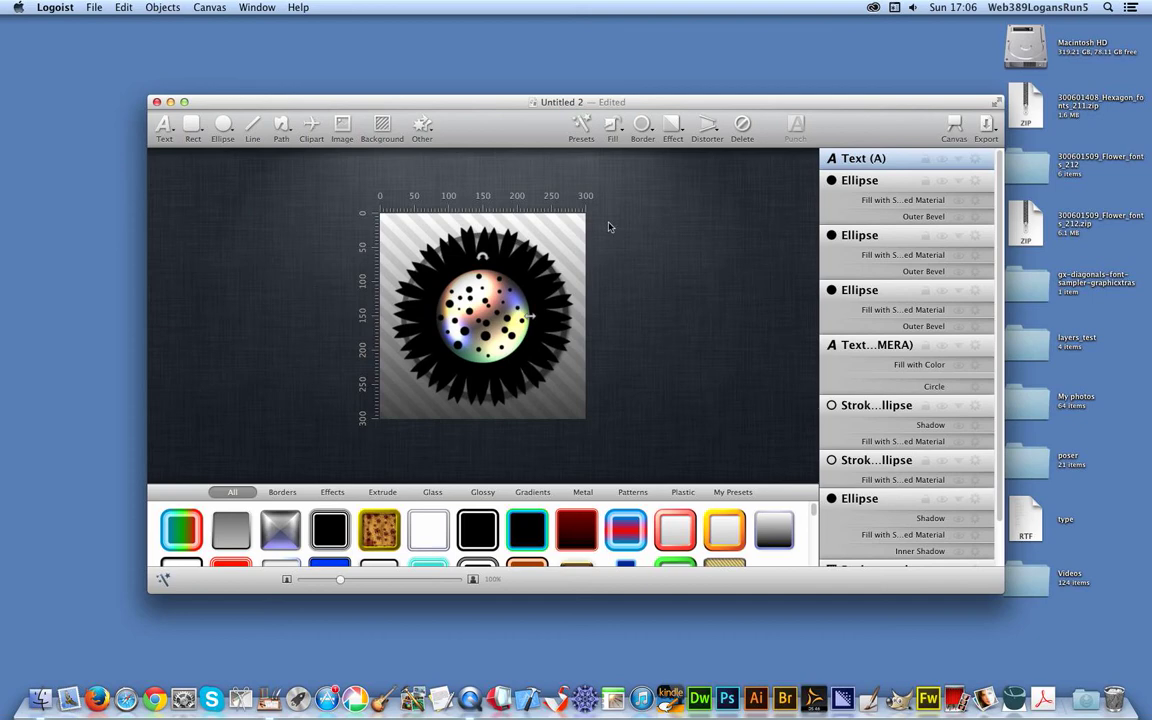
{"action": "mouse_move", "coordinate": [884, 160]}
{"action": "double_click", "coordinate": [884, 165]}
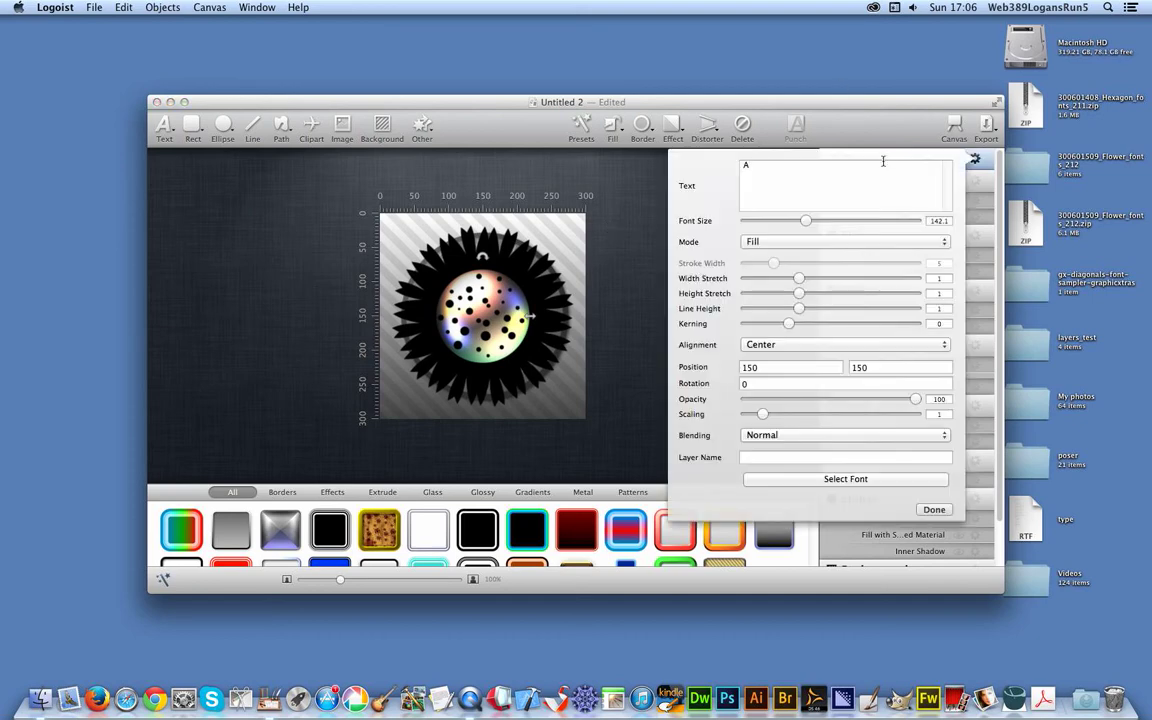
{"action": "type", "text": "B"}
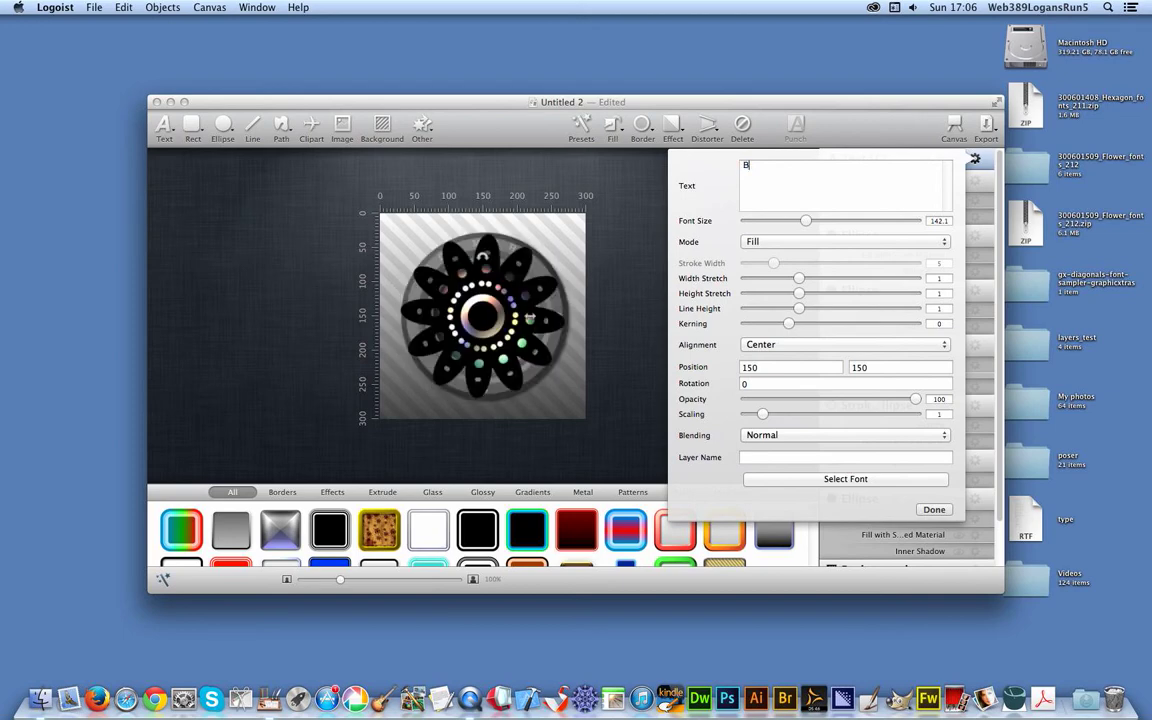
{"action": "key", "text": "BackSpace"}
{"action": "type", "text": "-"}
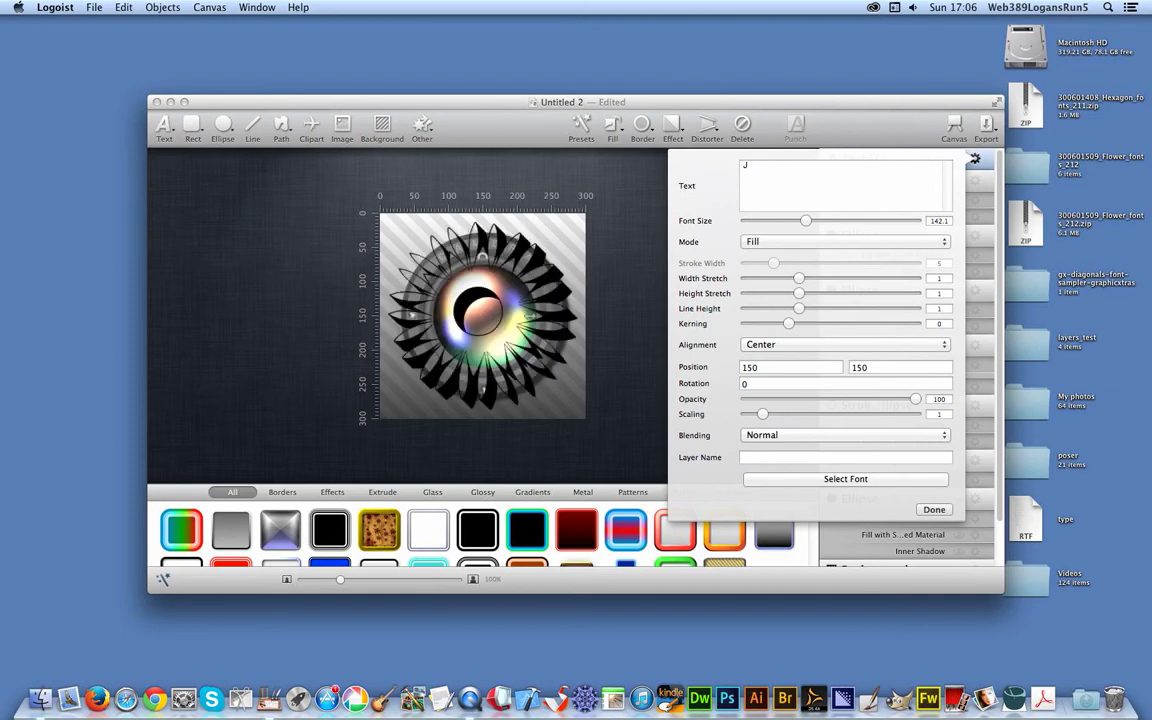
{"action": "key", "text": "BackSpace"}
{"action": "type", "text": "K"}
{"action": "key", "text": "BackSpace"}
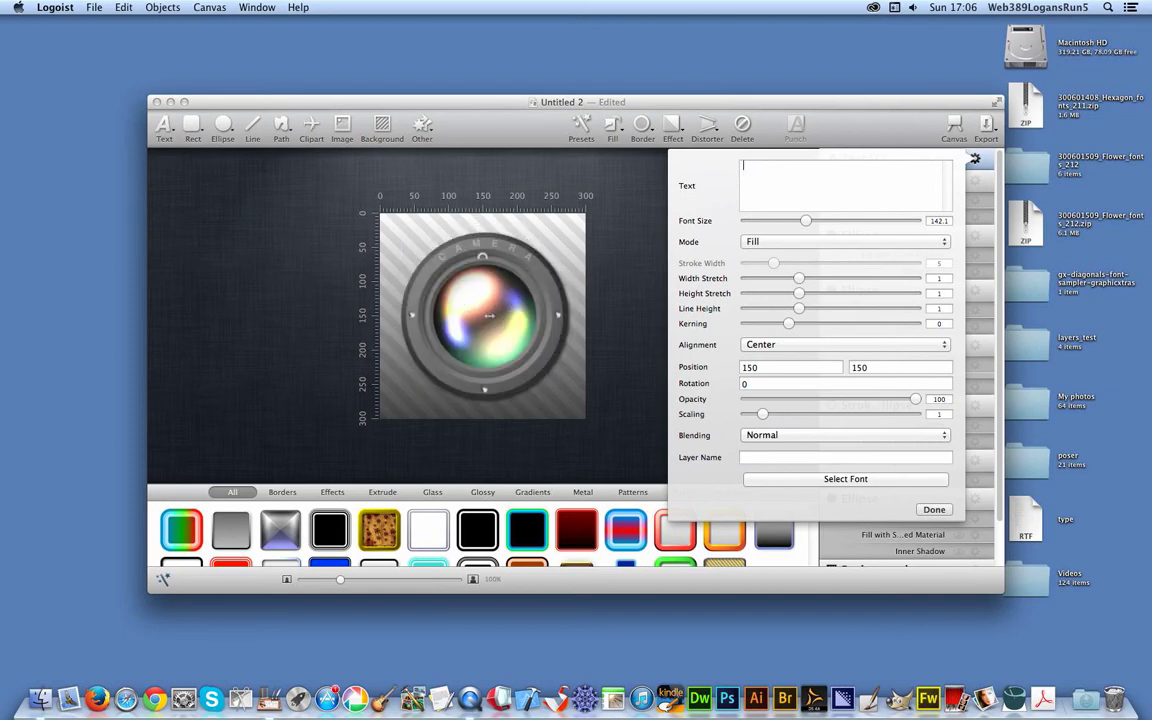
{"action": "type", "text": "M"}
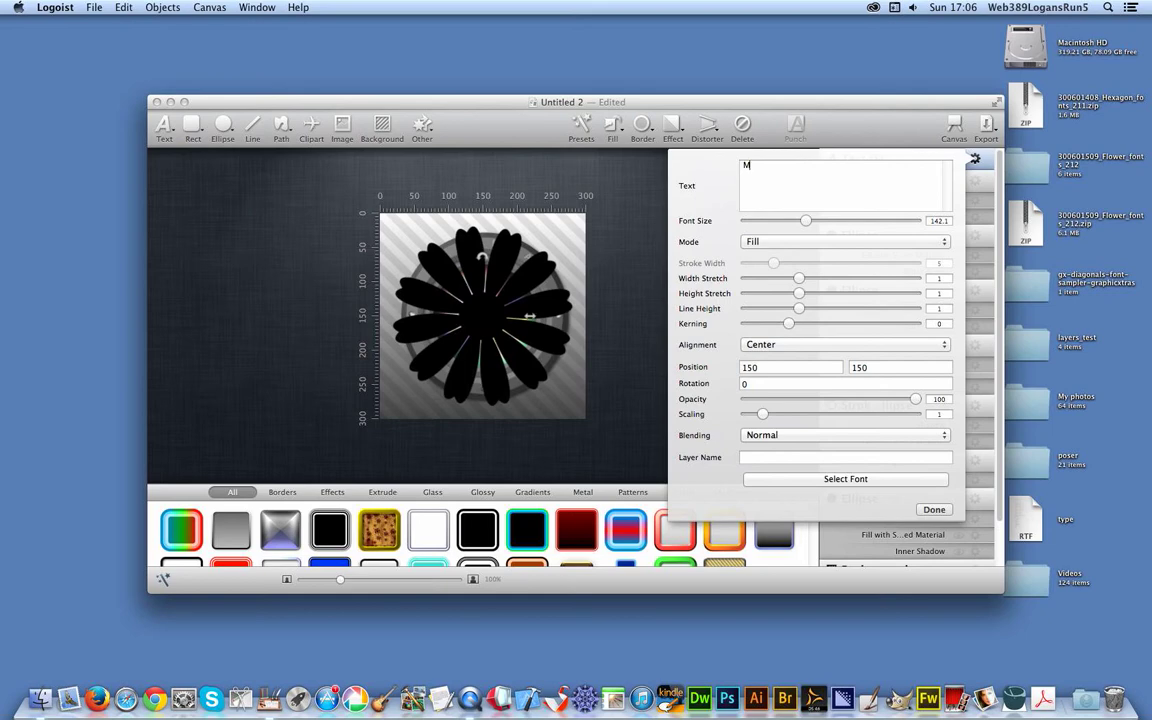
- Keep the text layer's mode on Fill and finish editing it
{"action": "left_click", "coordinate": [860, 241]}
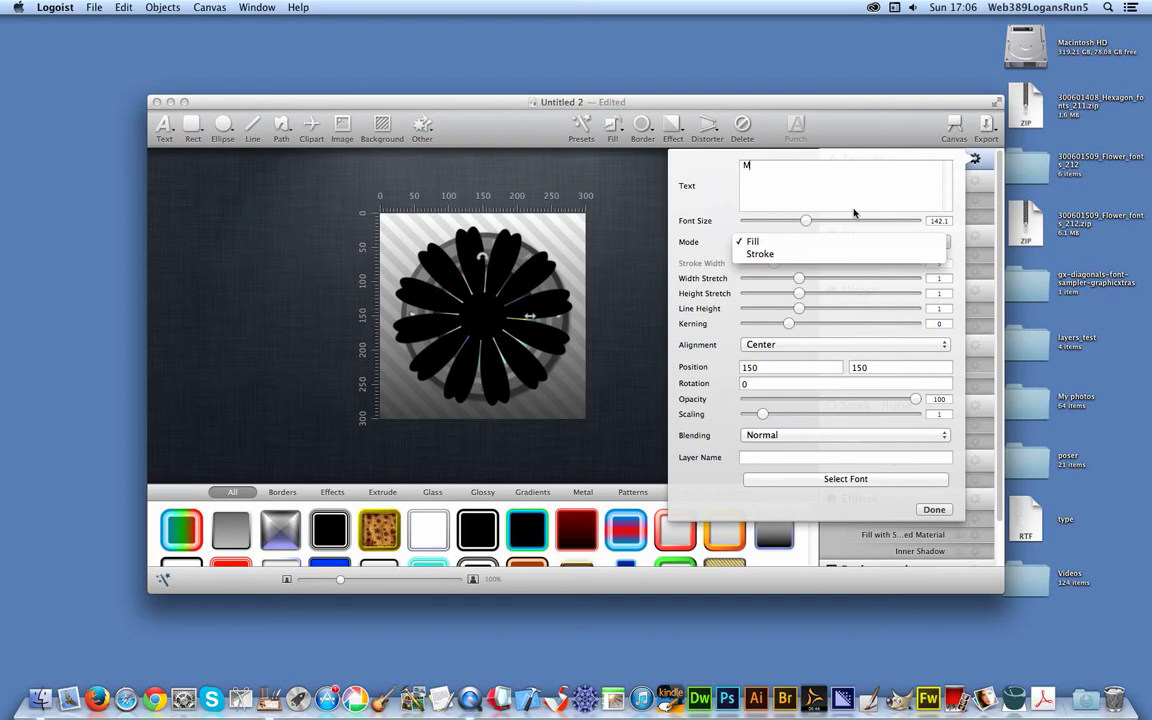
{"action": "left_click", "coordinate": [815, 224]}
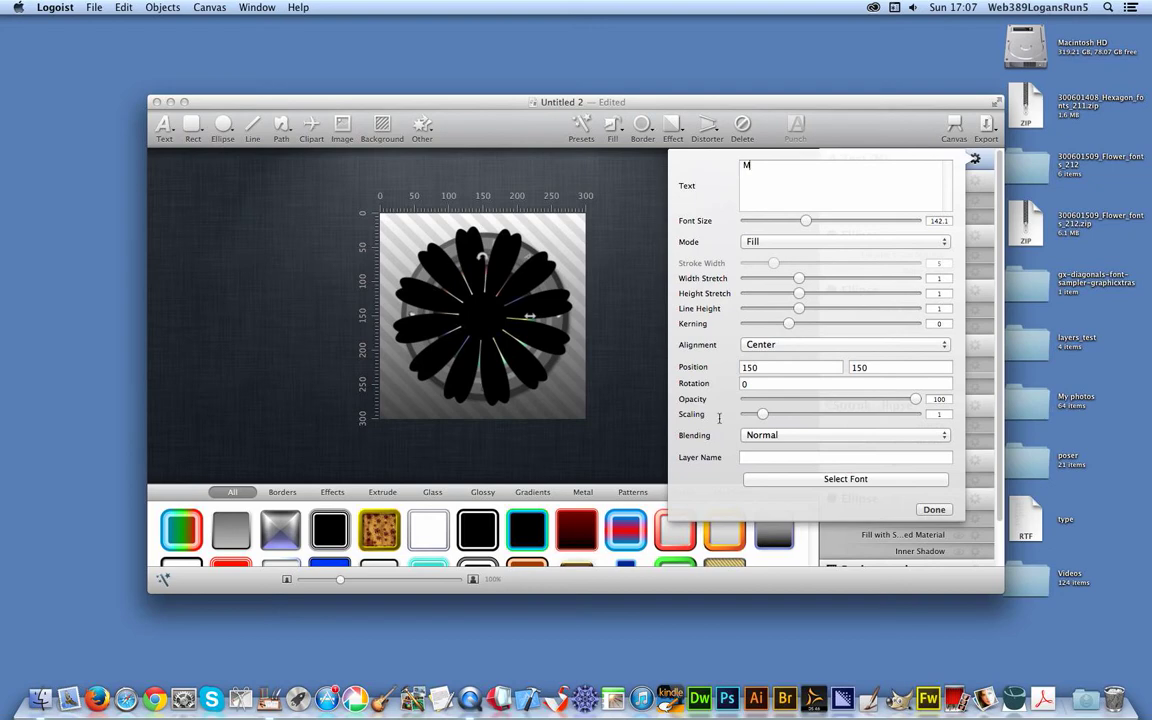
{"action": "left_click", "coordinate": [935, 509]}
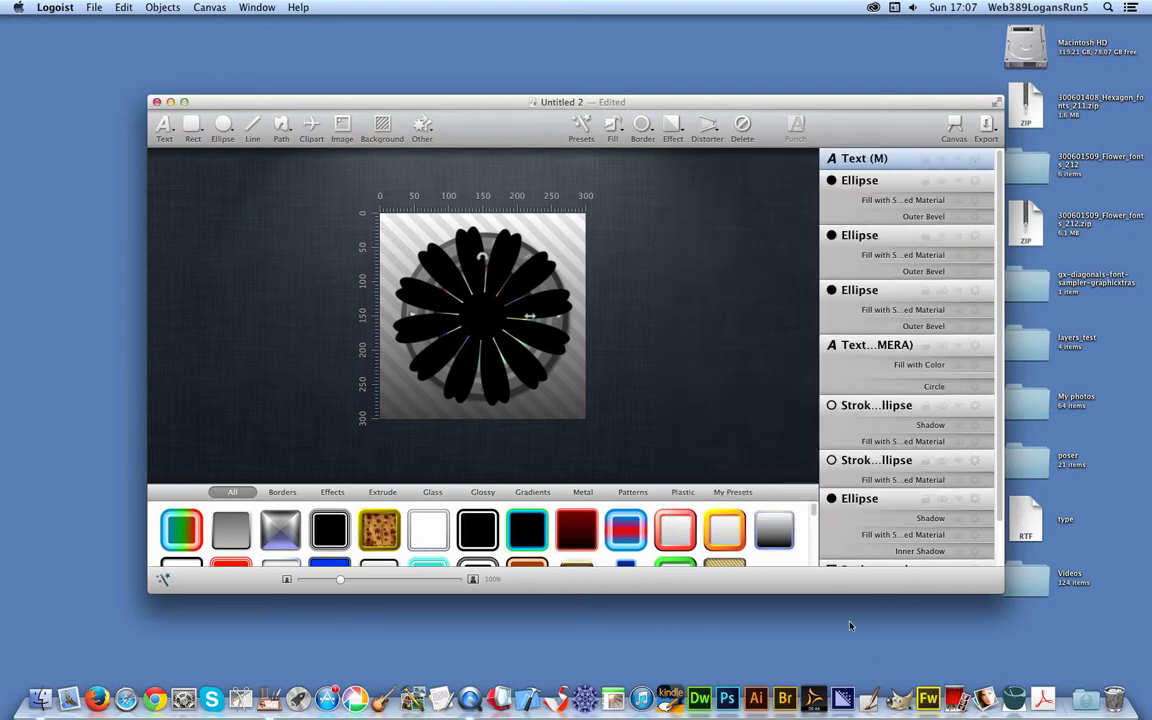
- Try Patterns presets on the flower: white, blue-red gradient, dark red, black and gray metallic
{"action": "left_click", "coordinate": [668, 543]}
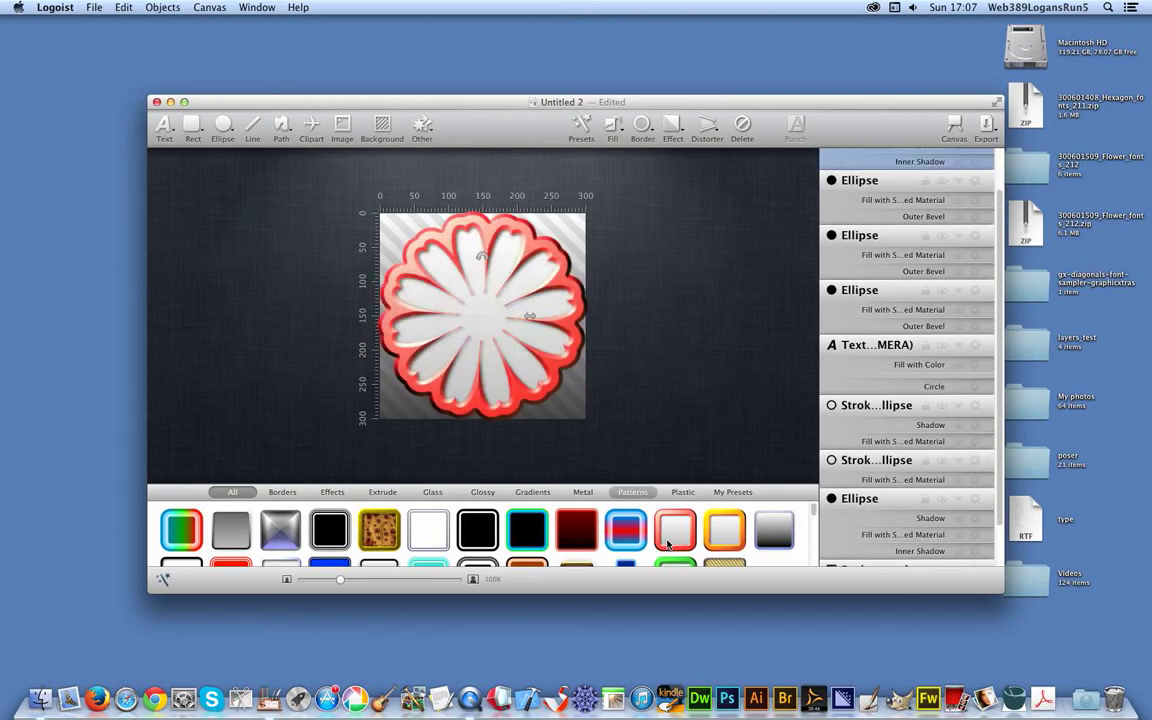
{"action": "left_click", "coordinate": [624, 533]}
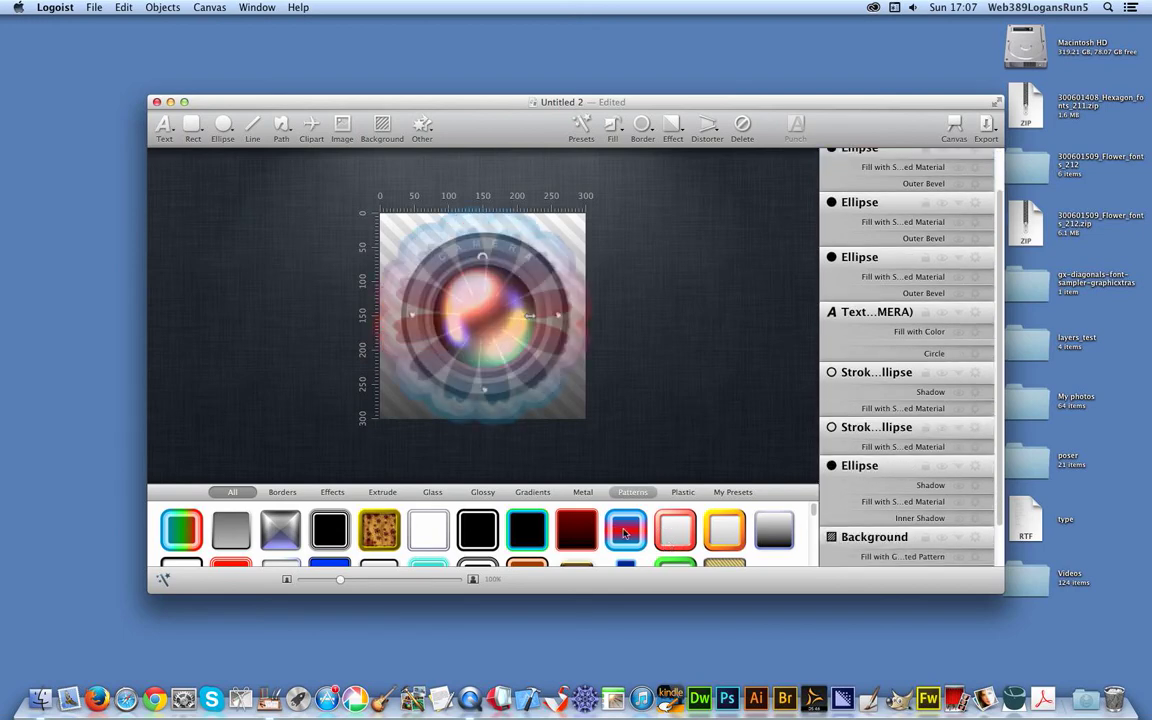
{"action": "left_click", "coordinate": [574, 527]}
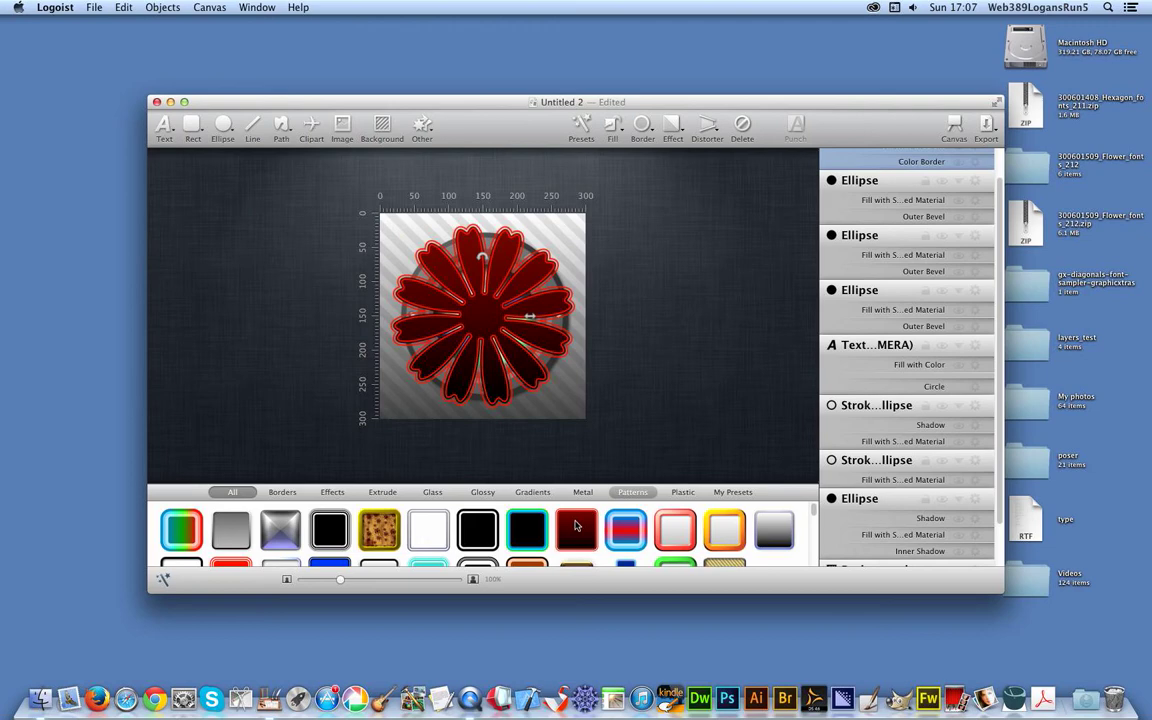
{"action": "left_click", "coordinate": [479, 528]}
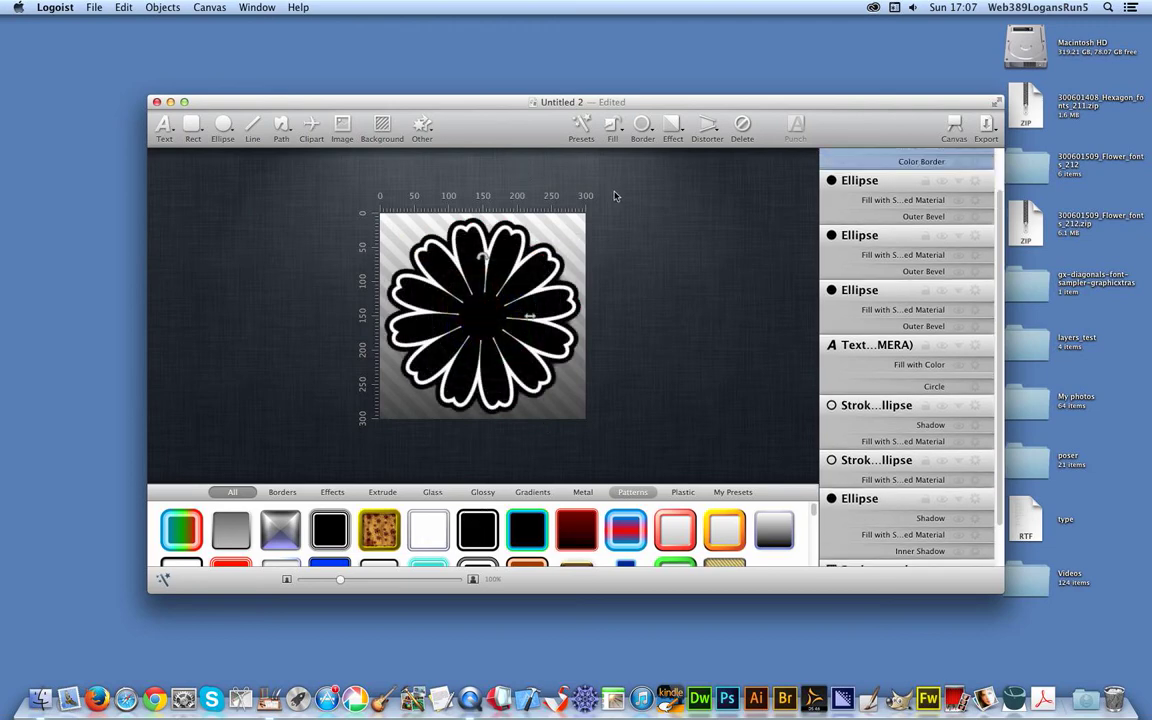
{"action": "left_click", "coordinate": [242, 540]}
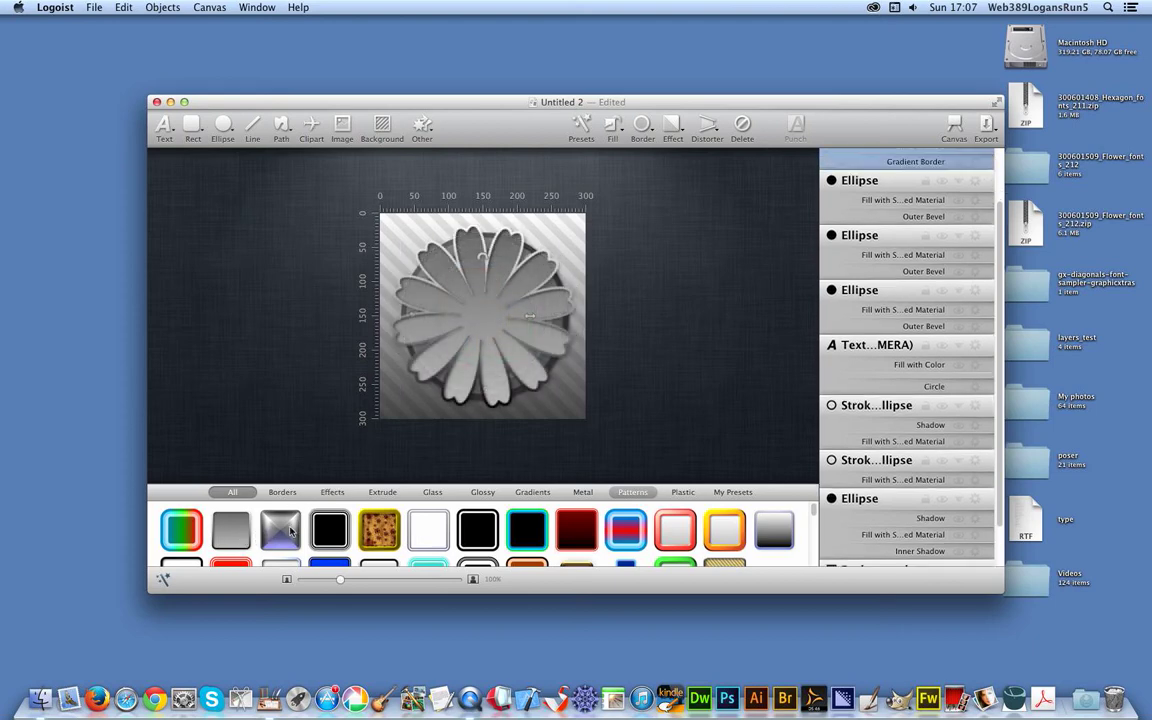
- Try Glass presets on the flower: shiny silver, copper and yellow-green
{"action": "left_click", "coordinate": [432, 492]}
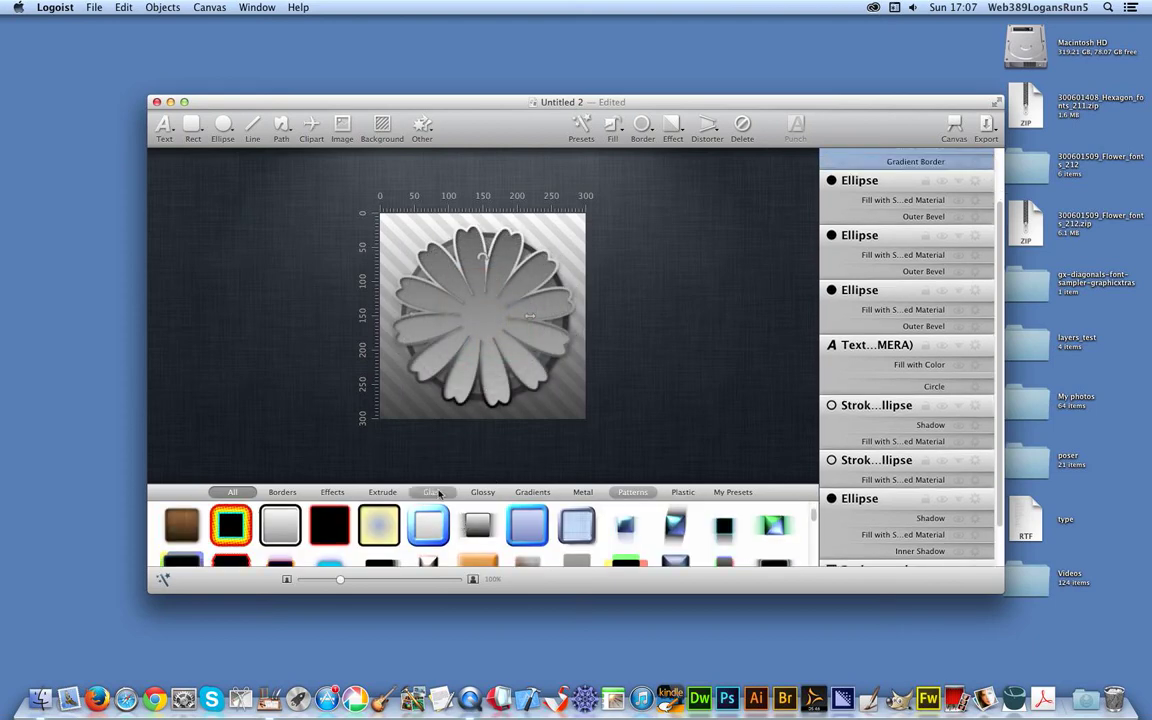
{"action": "left_click", "coordinate": [383, 526]}
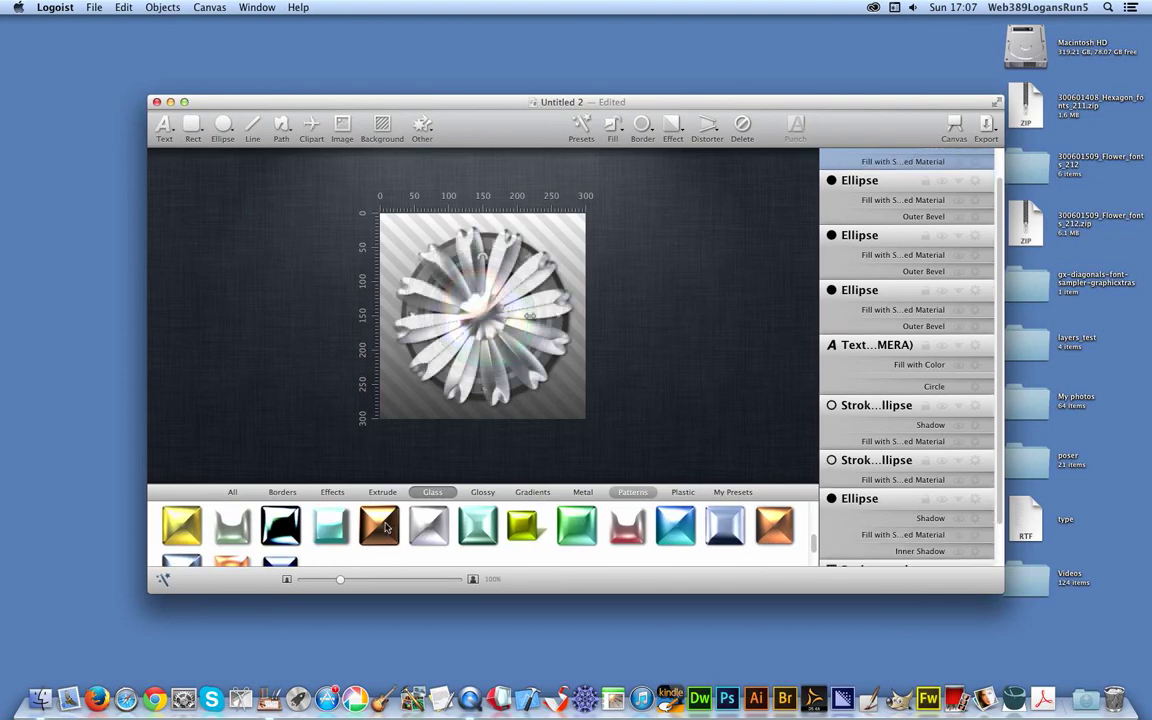
{"action": "left_click", "coordinate": [383, 527]}
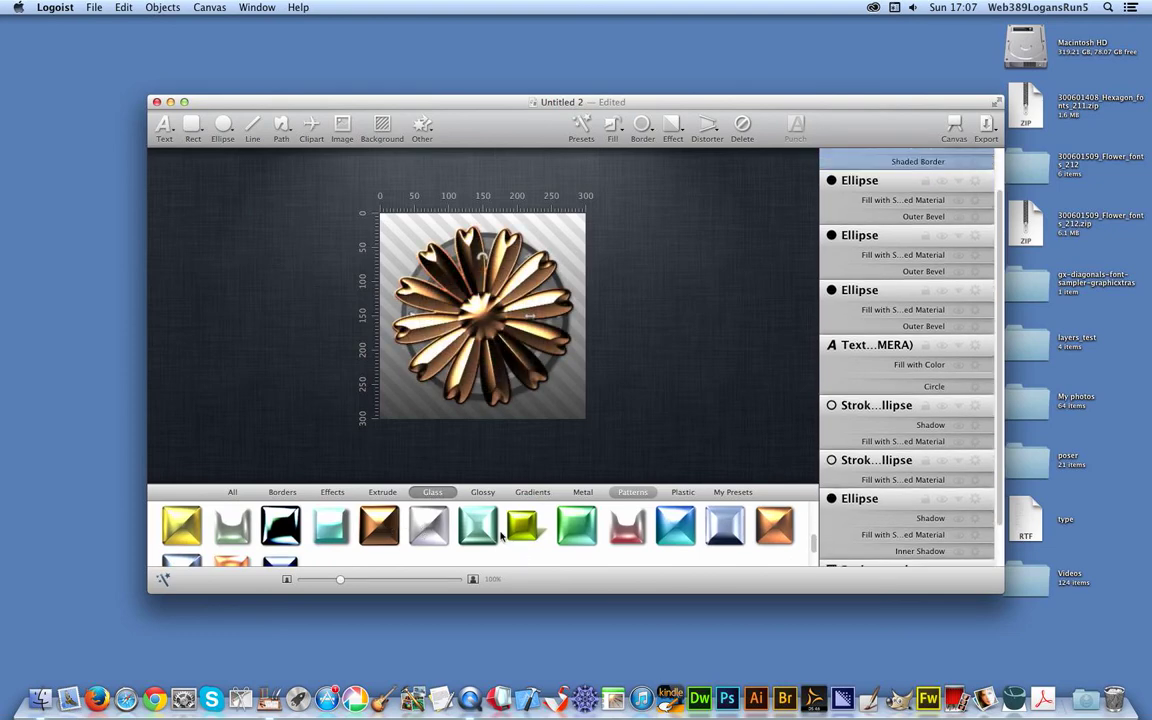
{"action": "left_click", "coordinate": [524, 527]}
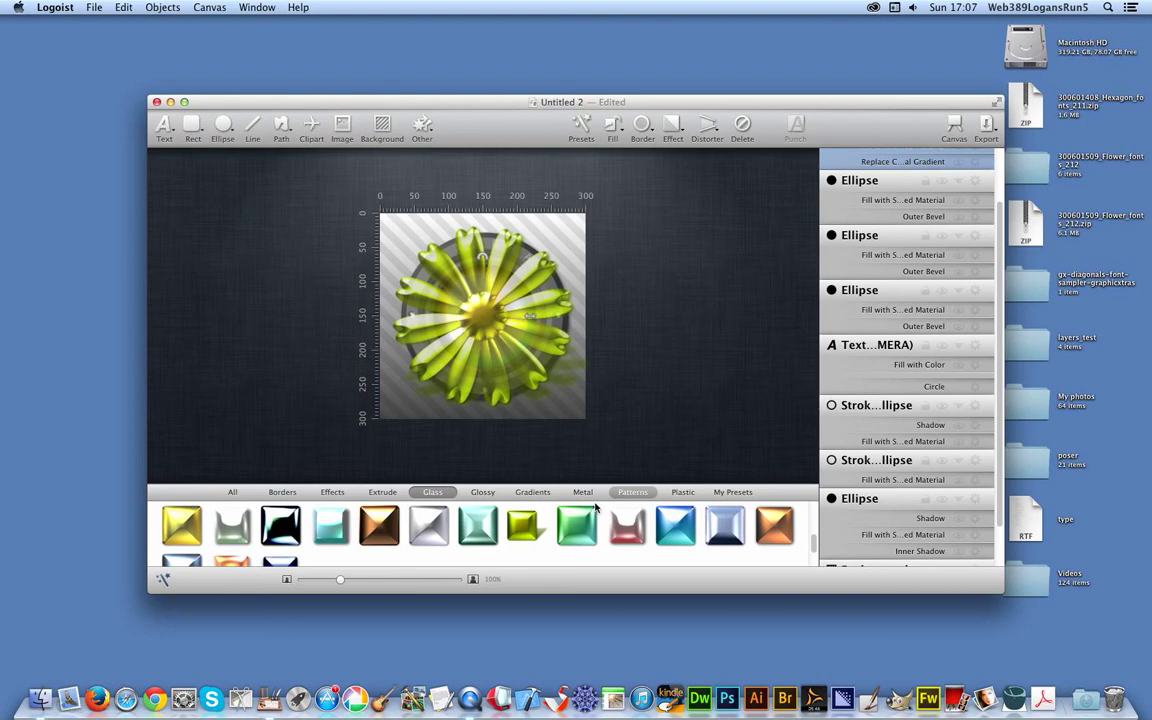
- Apply the green Plastic preset to the flower after trying the blue one
{"action": "left_click", "coordinate": [690, 493]}
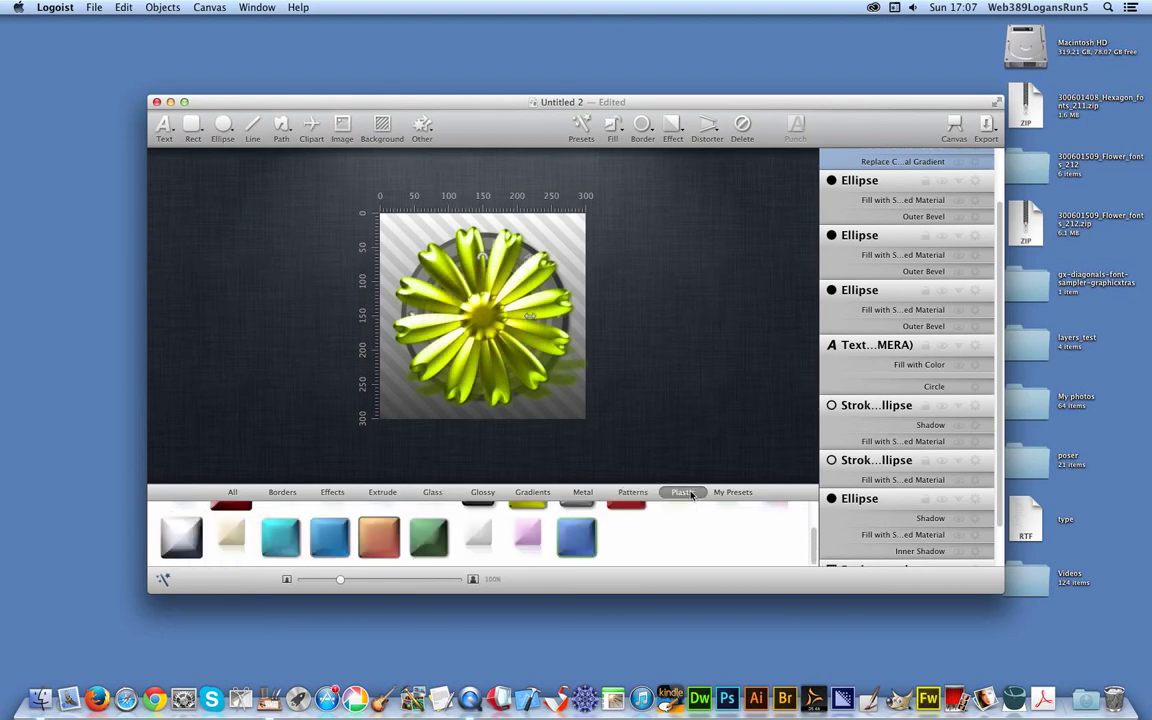
{"action": "left_click", "coordinate": [589, 546]}
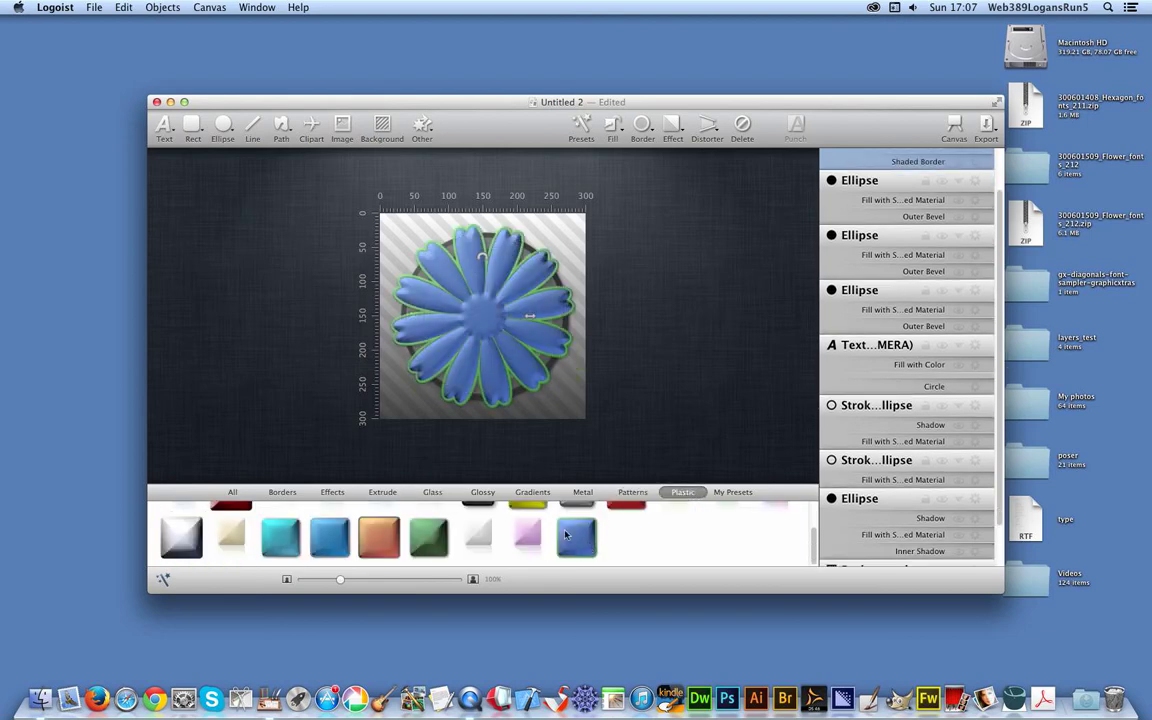
{"action": "left_click", "coordinate": [430, 535]}
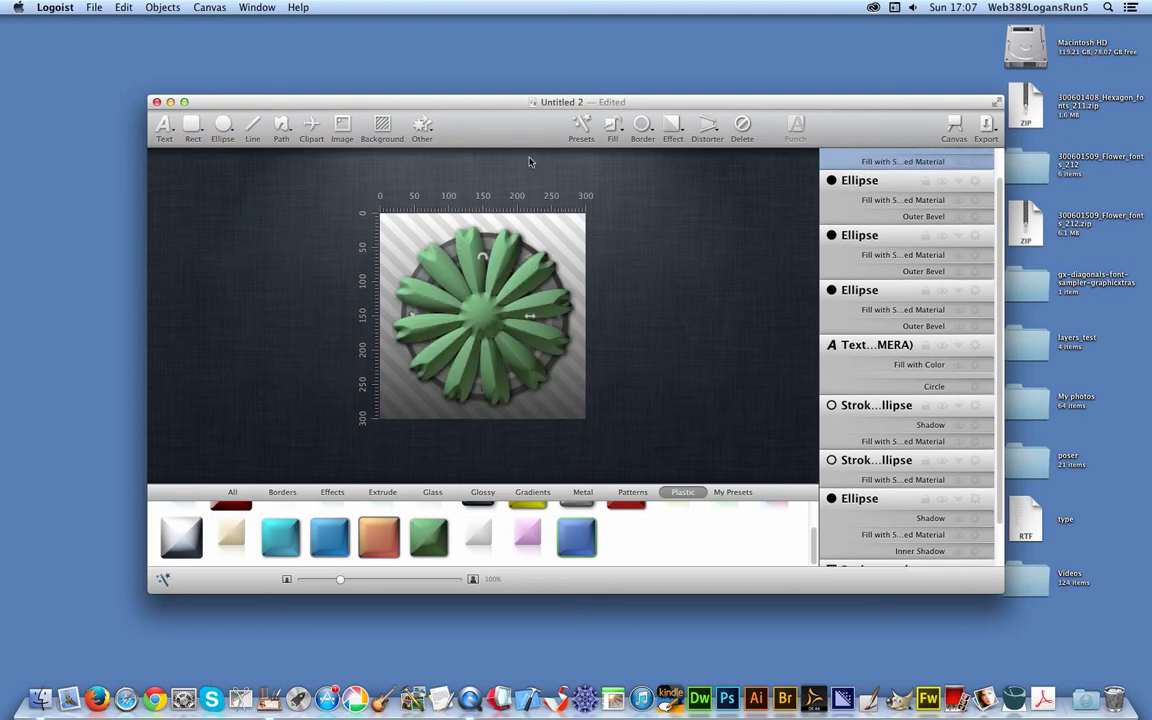
{"action": "left_click", "coordinate": [94, 7]}
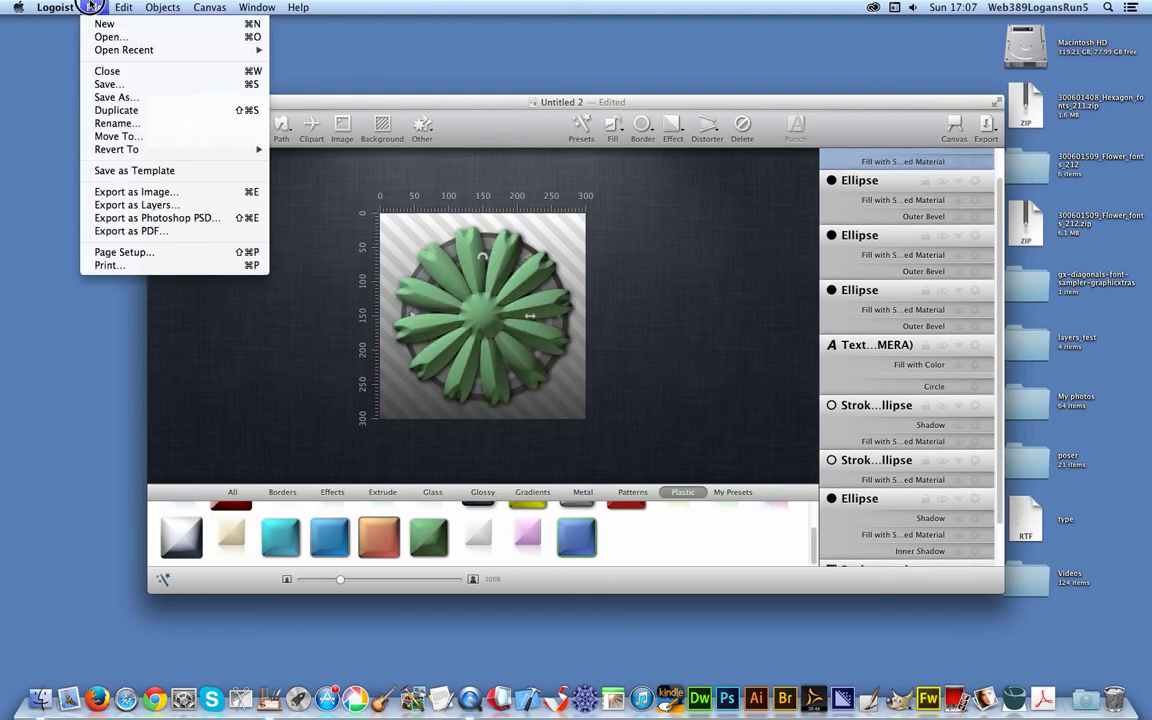
- Start an image export of the logo, leaving image compression at its maximum
{"action": "left_click", "coordinate": [135, 192]}
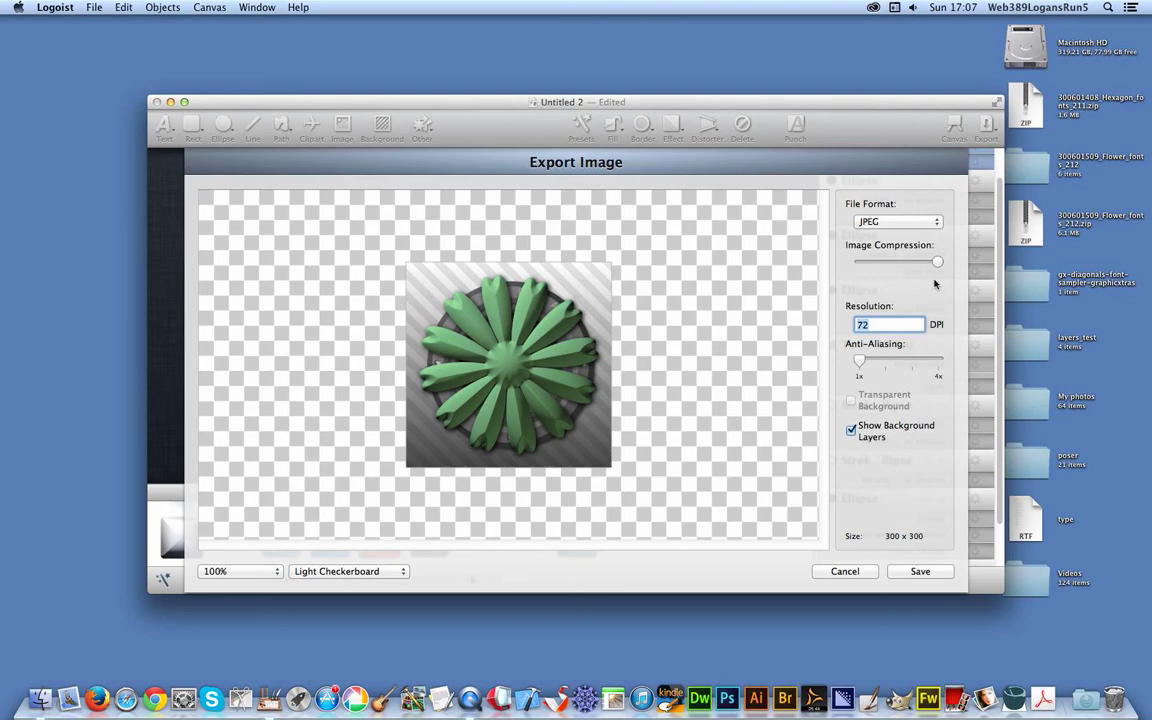
{"action": "left_click_drag", "start_coordinate": [941, 265], "coordinate": [936, 262]}
{"action": "mouse_move", "coordinate": [937, 262]}
{"action": "left_mouse_down"}
{"action": "mouse_move", "coordinate": [918, 257]}
{"action": "mouse_move", "coordinate": [951, 266]}
{"action": "left_mouse_up"}
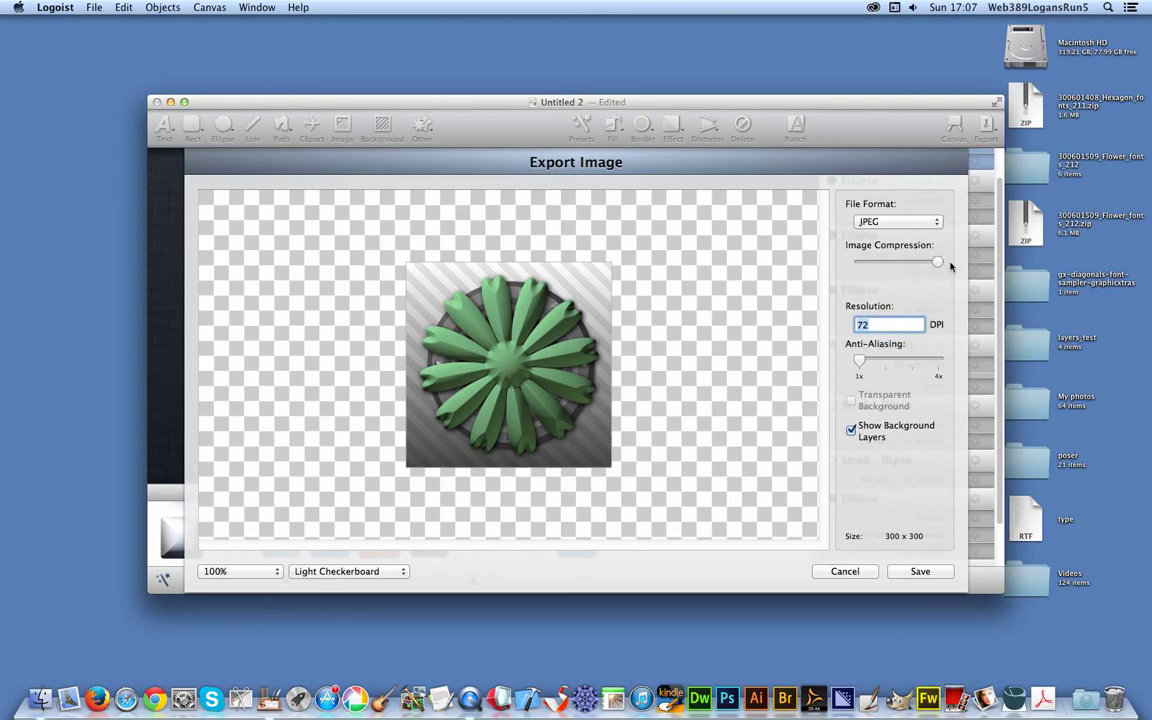